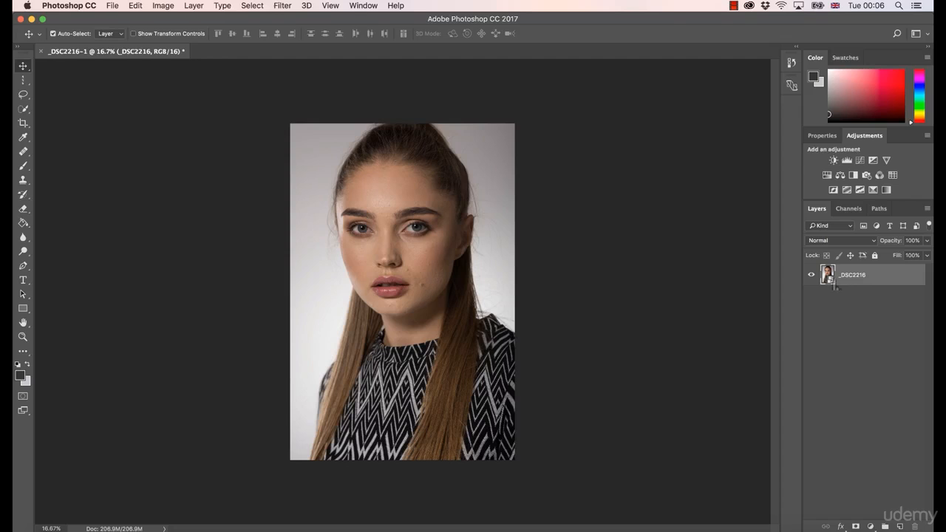
Step: Review the Split Toning and HSL saturation settings of the _DSC2216 smart object in Camera Raw, leaving them unchanged
key("super+shift+a")
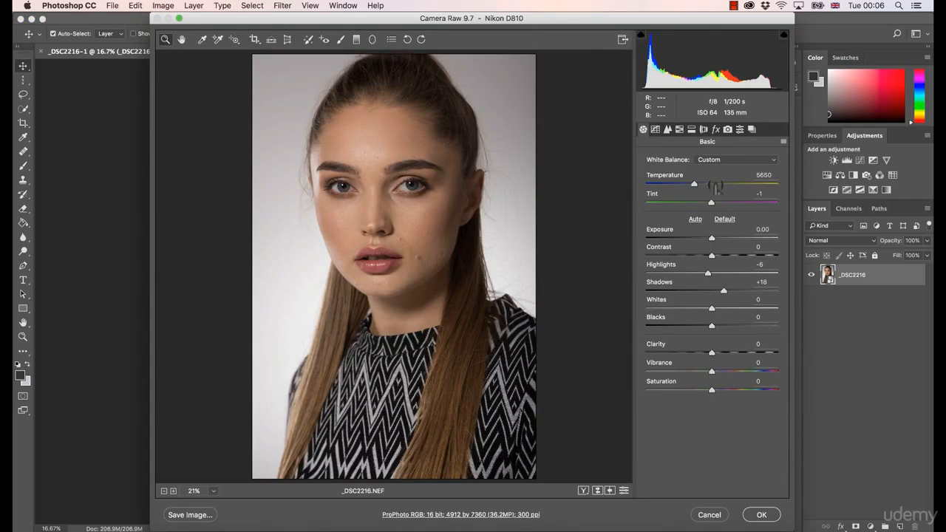
left_click(692, 130)
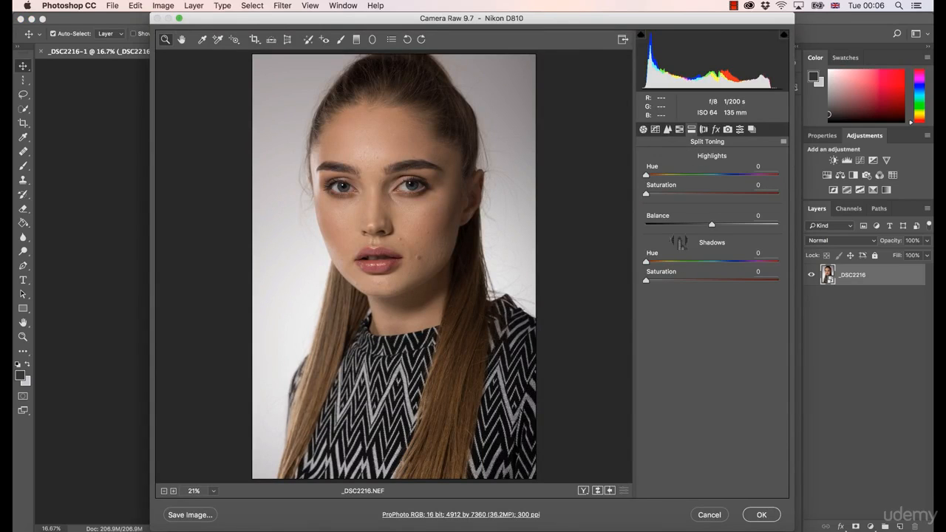
left_click(679, 130)
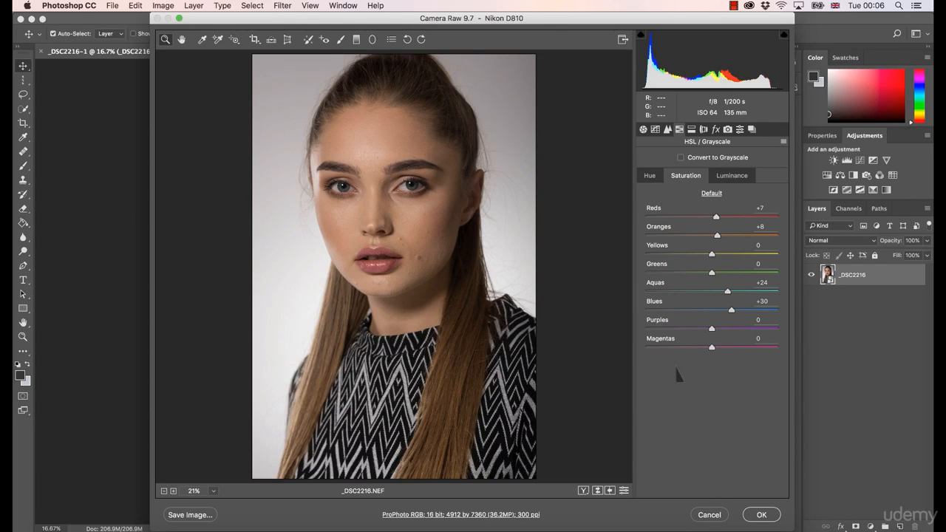
left_click(705, 520)
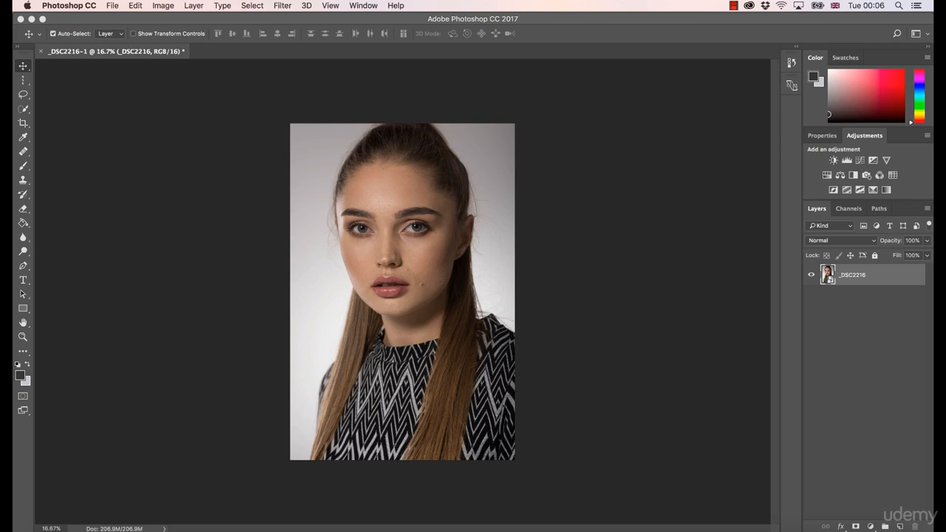
left_click(900, 526)
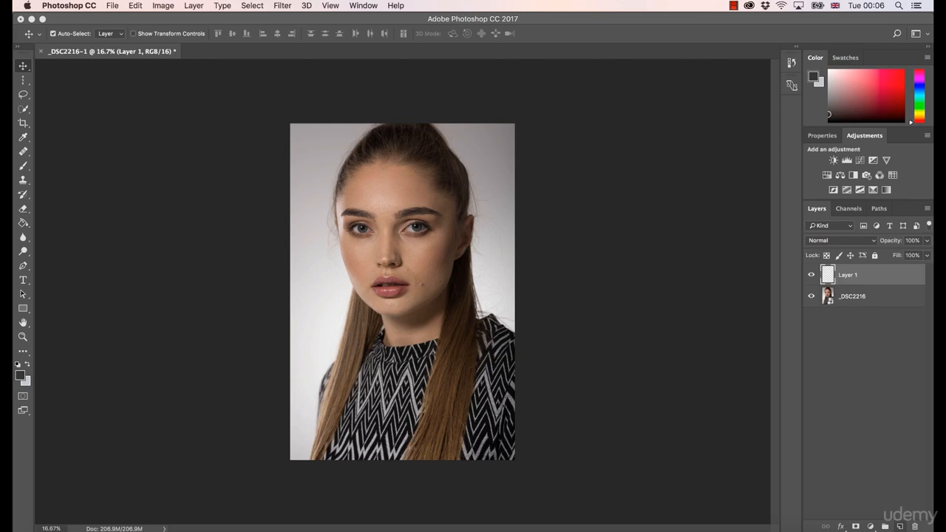
key("BackSpace")
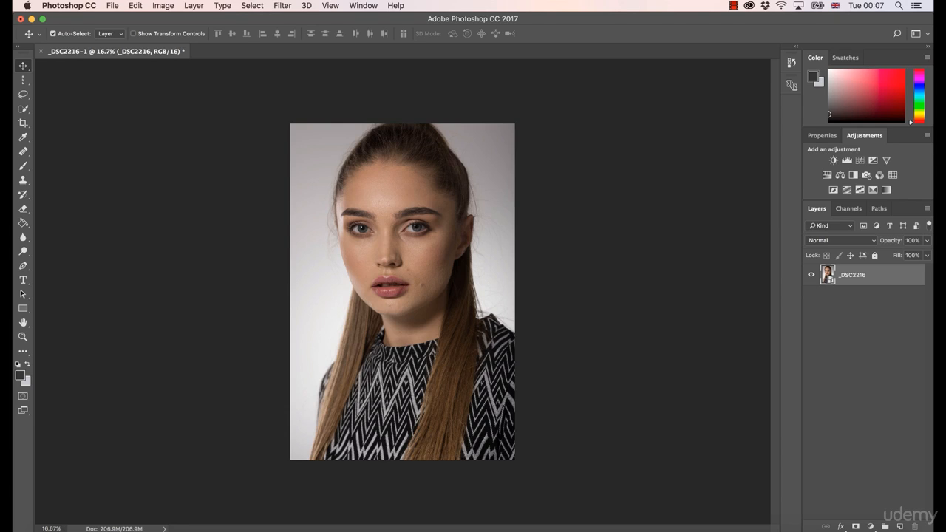
key("super+j")
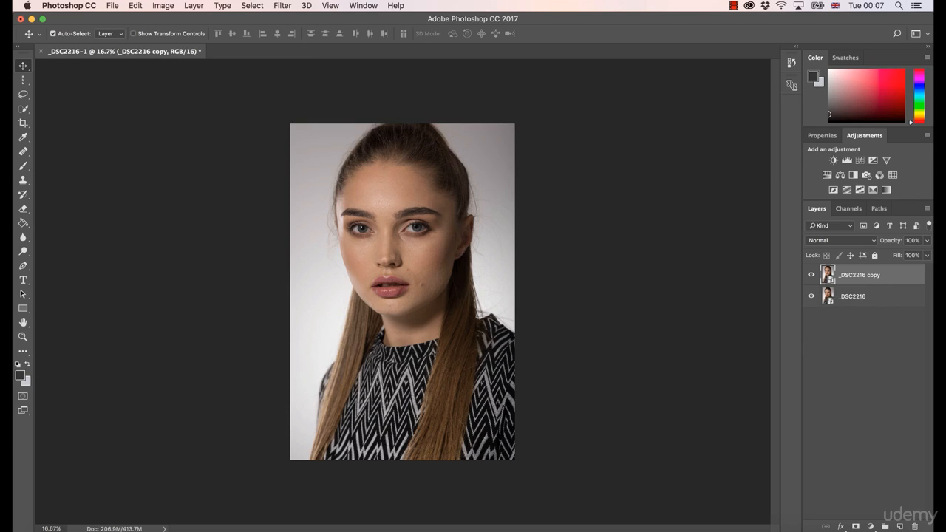
key("super+z")
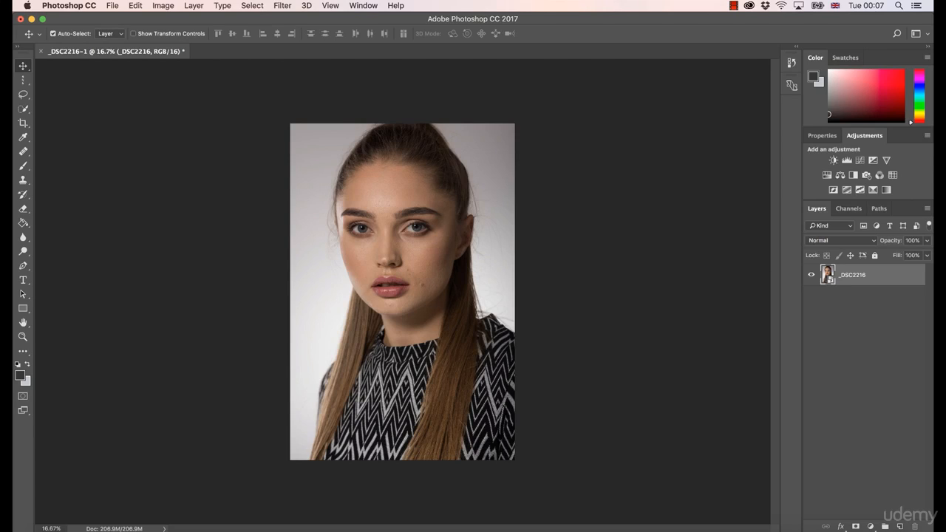
Step: Duplicate the _DSC2216 layer as an independent smart object with New Smart Object via Copy and open the copy in Camera Raw
right_click(863, 278)
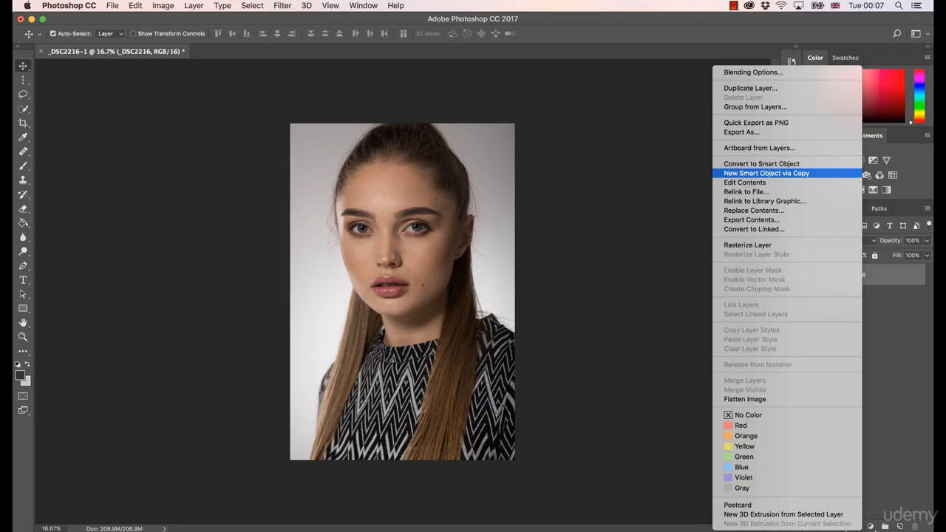
left_click(766, 173)
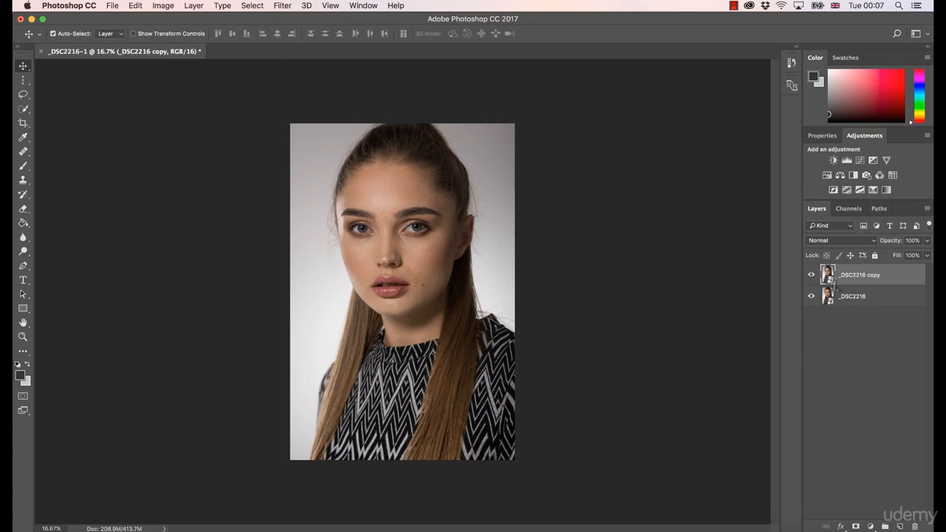
double_click(828, 275)
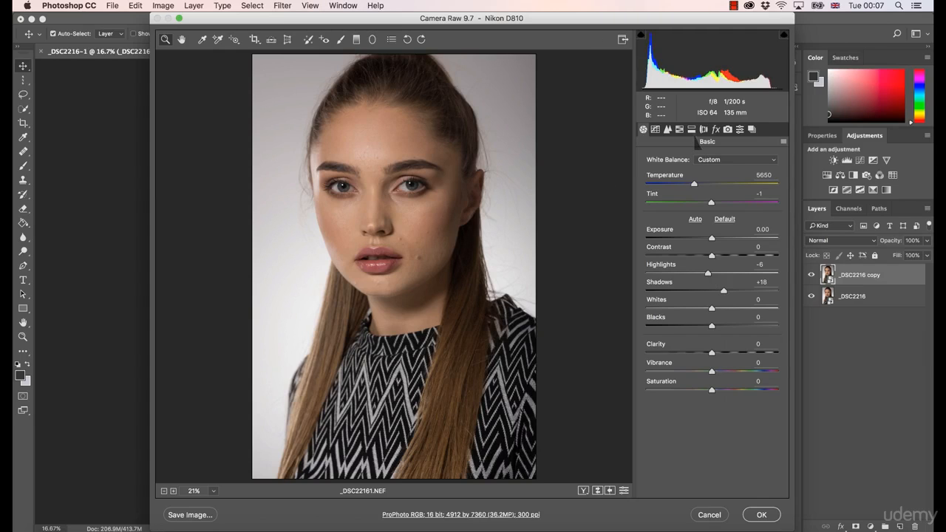
Step: Set the HSL hue of the Reds to -8 for the copied smart object
left_click(693, 131)
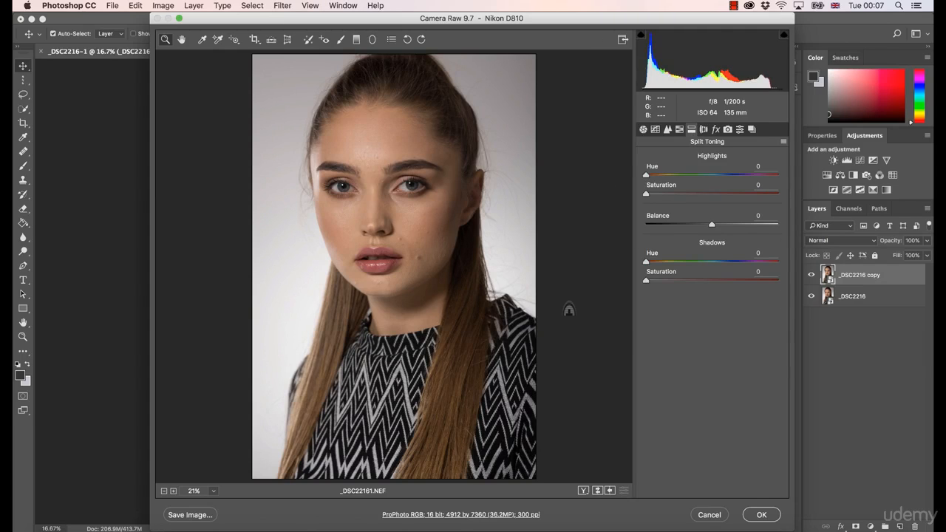
left_click(680, 130)
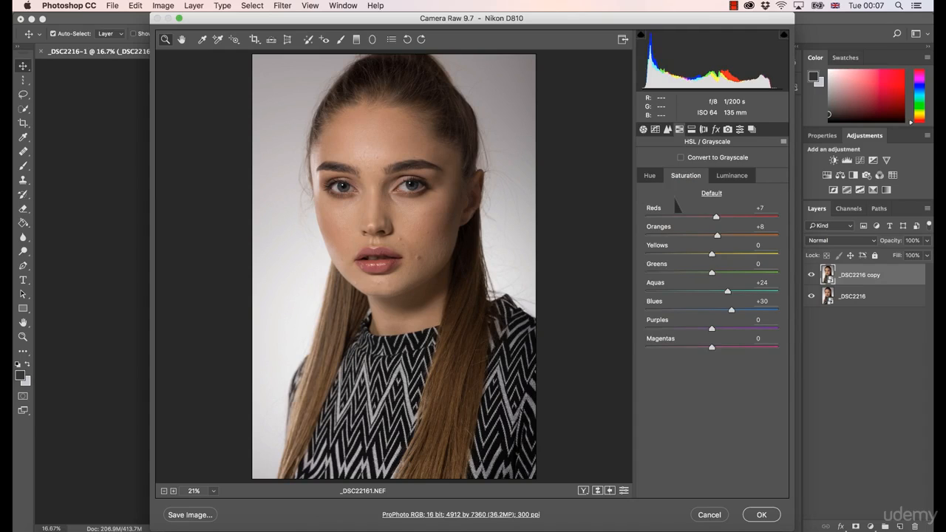
left_click(649, 176)
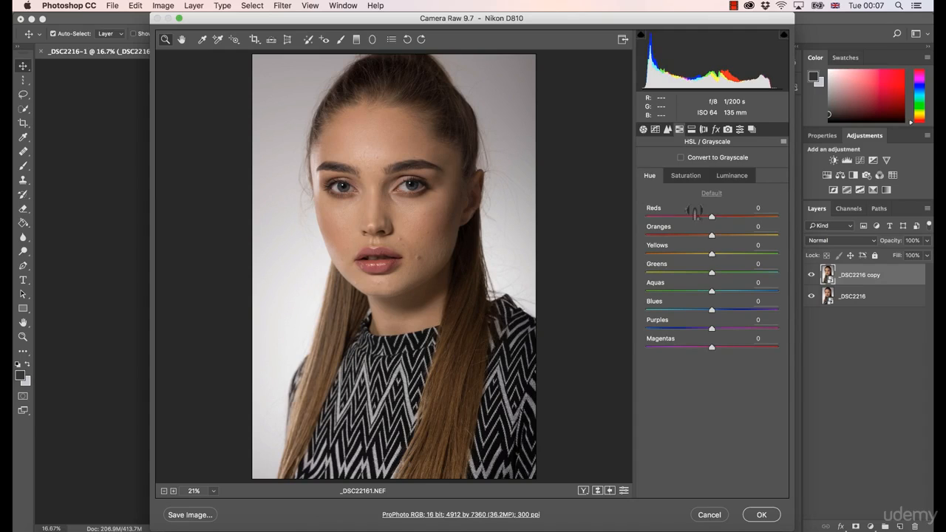
left_click_drag(710, 219, 707, 220)
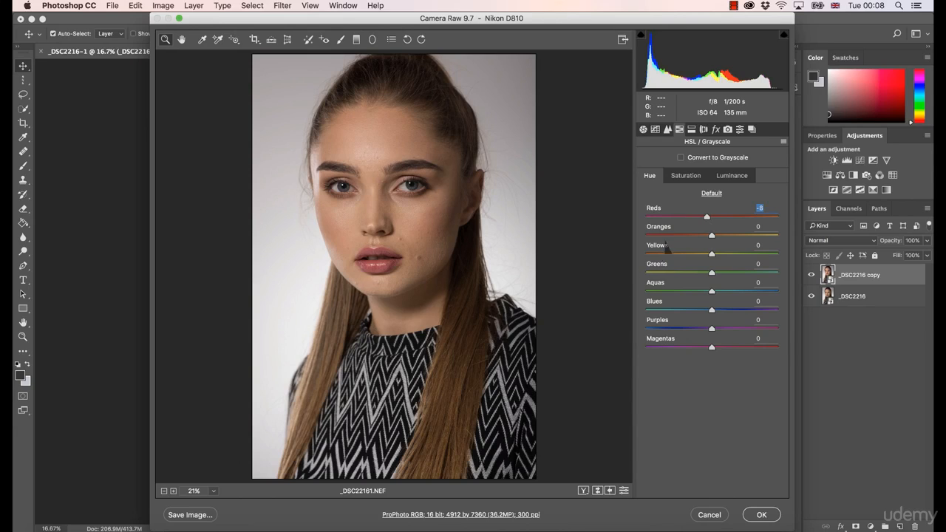
Step: Set the Reds saturation to +12 and the Reds luminance to +3, and apply the raw adjustments to the copy
left_click(686, 178)
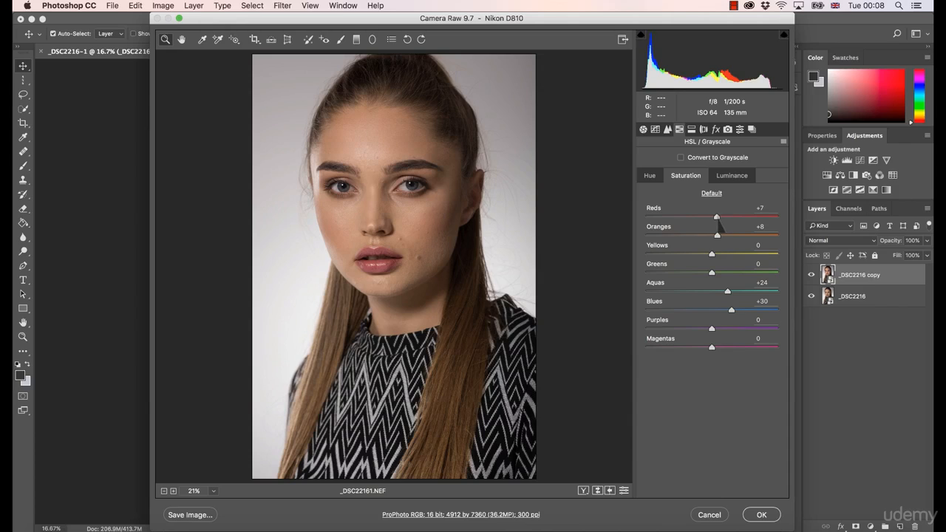
left_click_drag(716, 217, 718, 216)
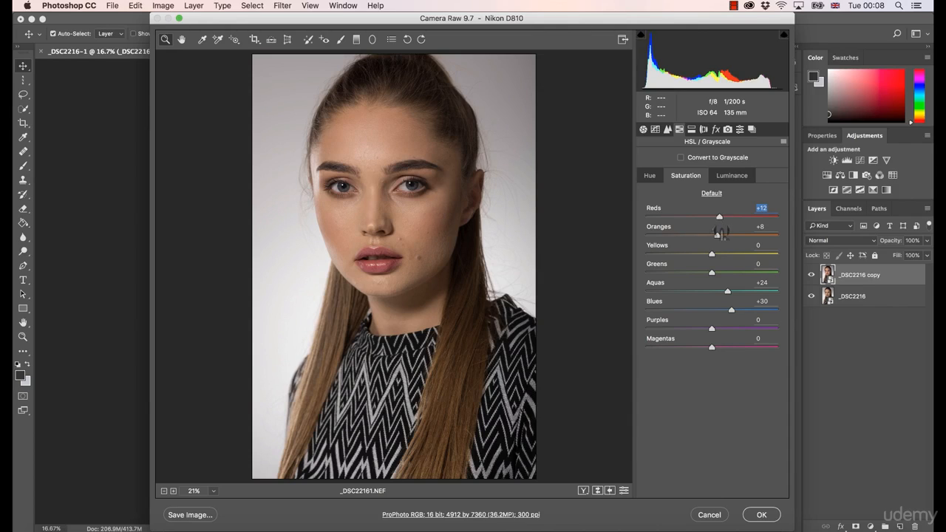
left_click(725, 177)
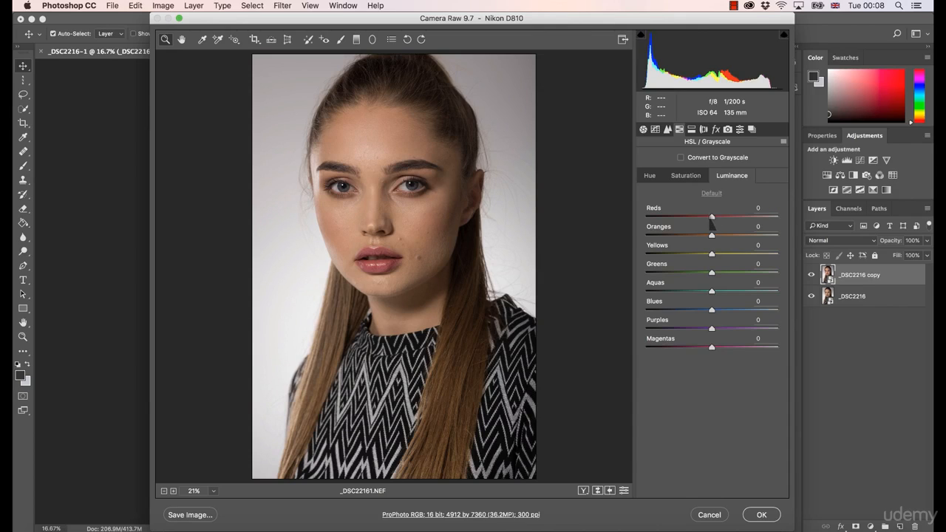
left_click_drag(711, 217, 713, 218)
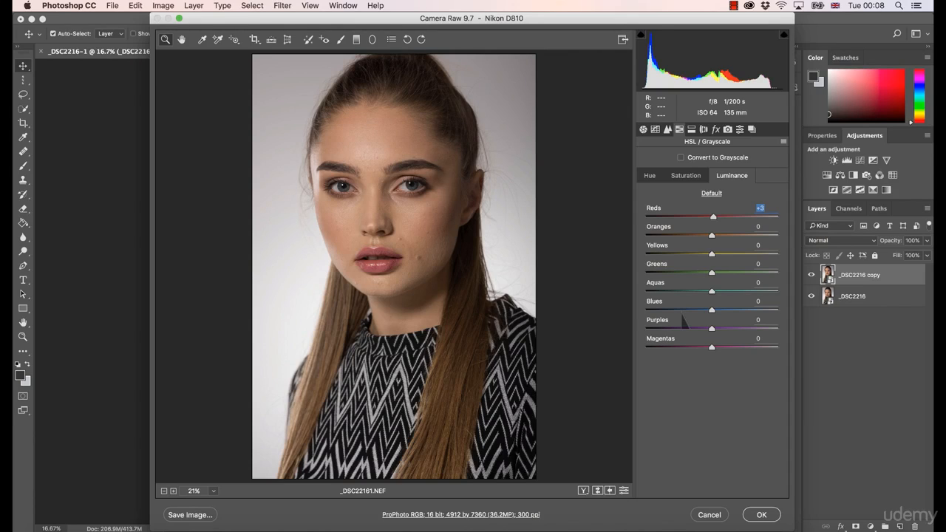
left_click(762, 515)
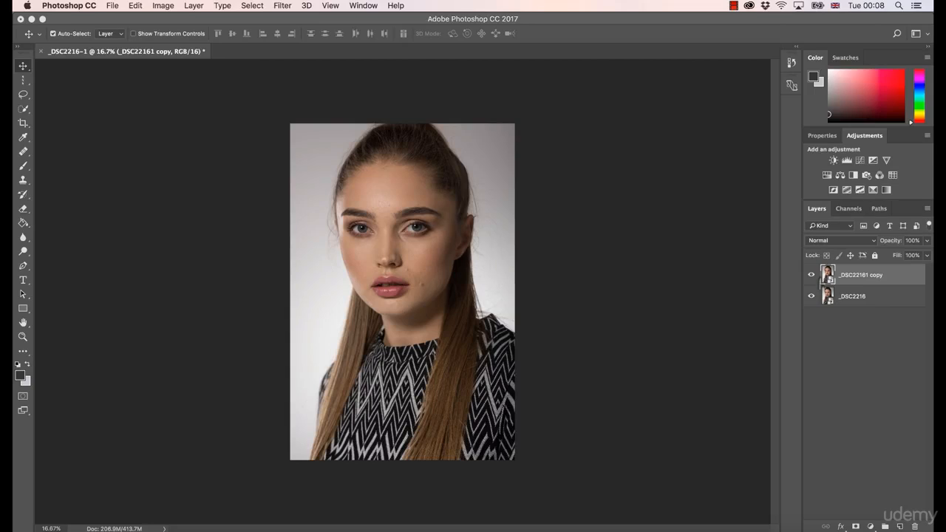
Step: Compare the portrait with and without the adjusted copy layer, examining the lips and skin up close
left_click(811, 275)
left_click(811, 275)
left_click(812, 274)
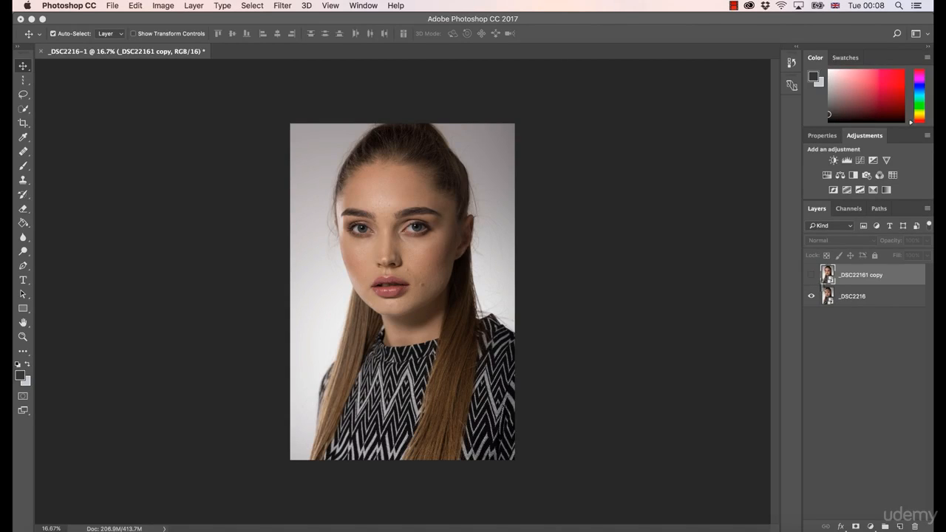
left_click(811, 275)
key("z")
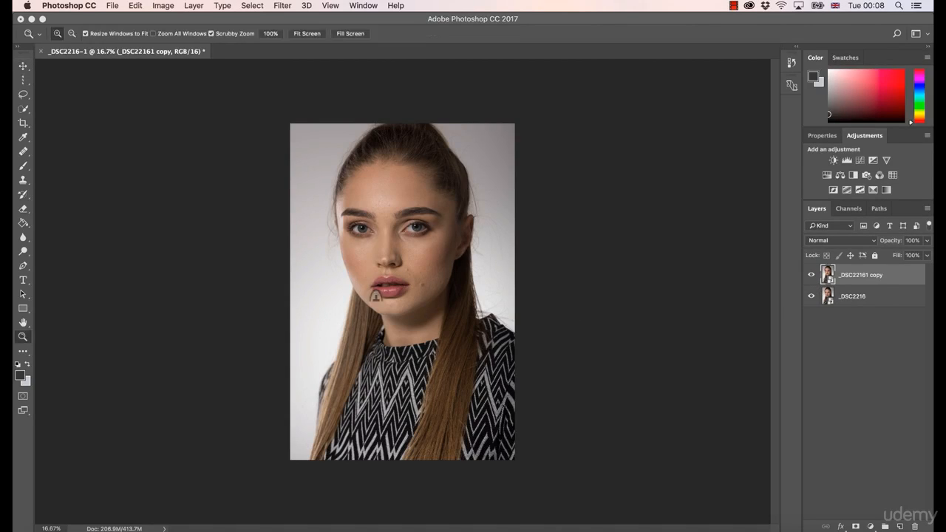
left_click_drag(376, 296, 444, 310)
key("v")
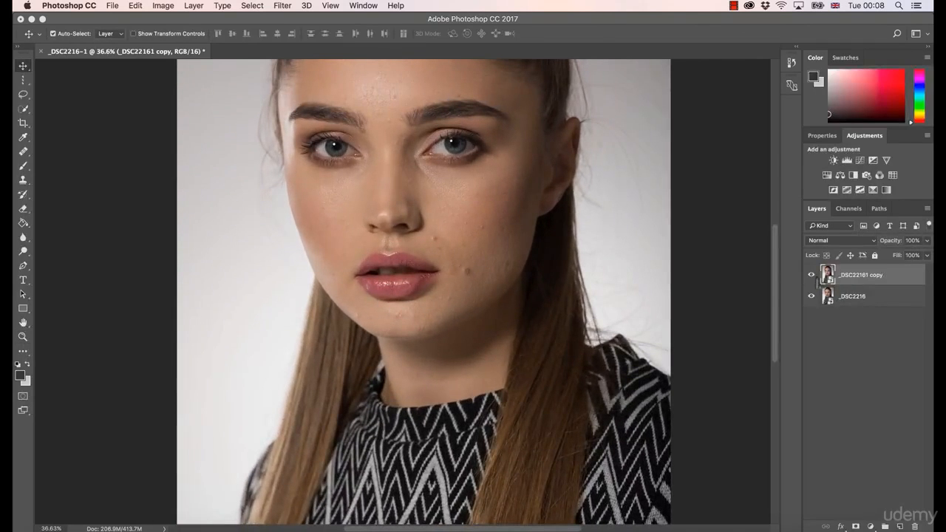
left_click(811, 275)
left_click(811, 275)
left_click(811, 275)
left_click(811, 275)
Step: Add a layer mask to the adjusted copy layer and invert it to black
left_click(855, 526)
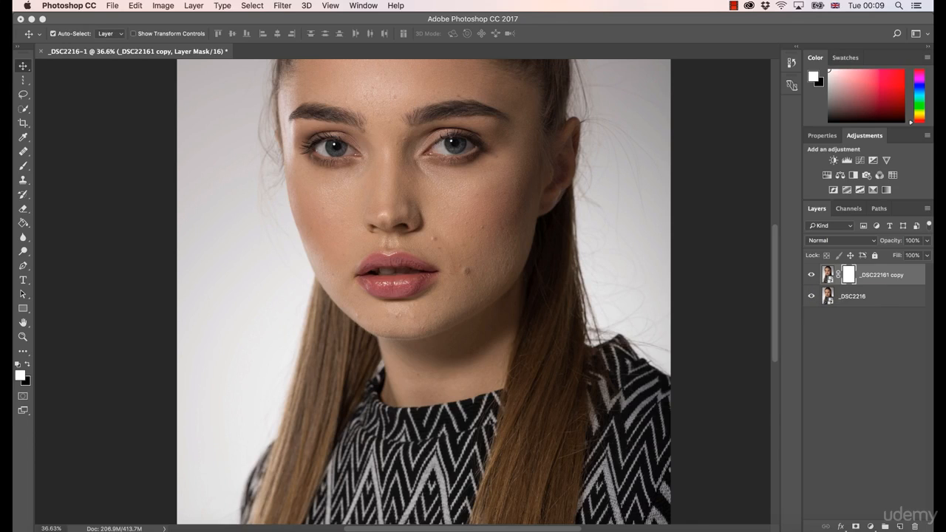
key("super+i")
Step: Paint the lips in white on the copy layer's mask using a 175-pixel brush at 100% opacity and flow
key("b")
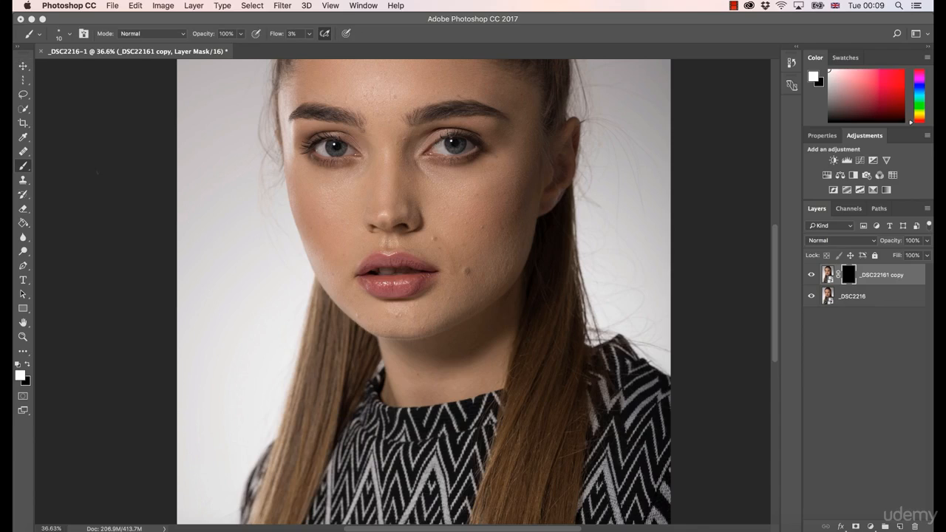
left_click_drag(278, 36, 347, 48)
left_click(855, 278, "alt")
left_click(857, 280, "alt")
left_click(23, 150)
key("b")
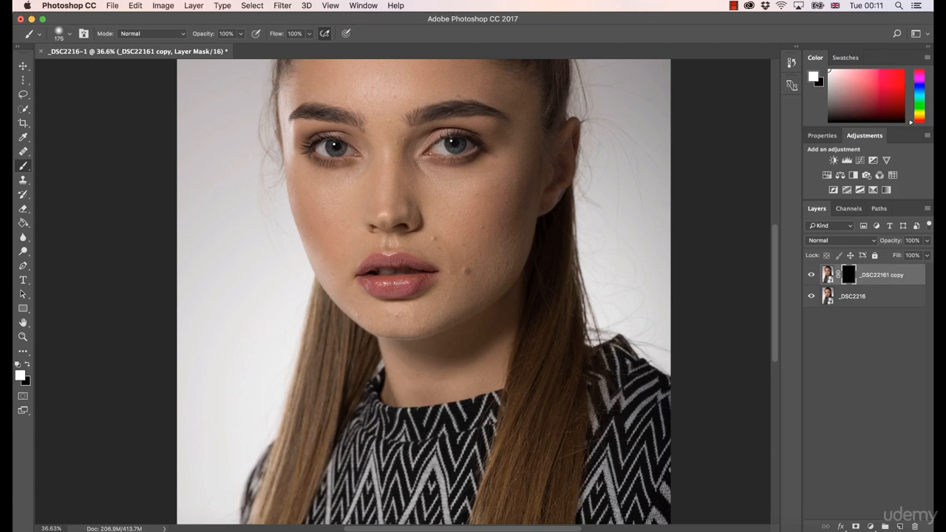
left_click(421, 279)
Step: Inspect the painted layer mask on its own and compare the lips with the copy layer hidden and shown
left_click(848, 280, "alt")
left_click(848, 279, "alt")
left_click(849, 276, "alt")
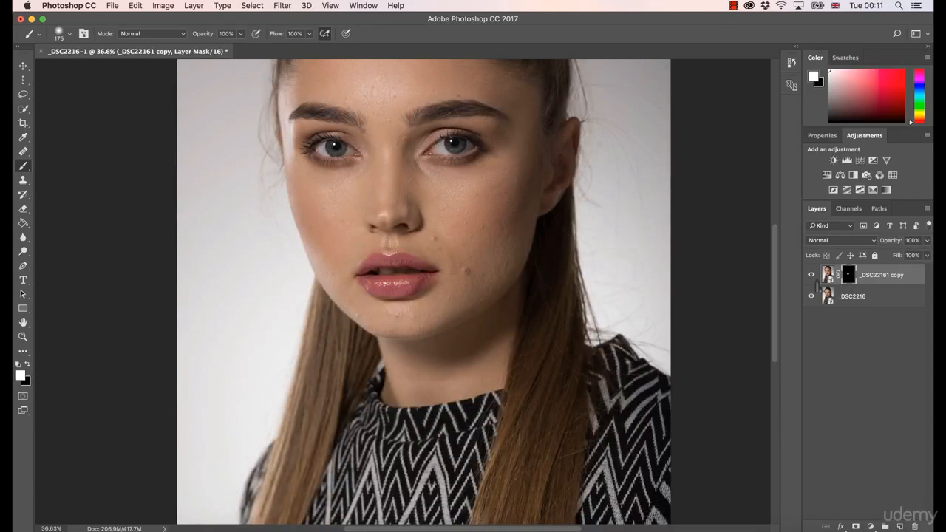
left_click(812, 276)
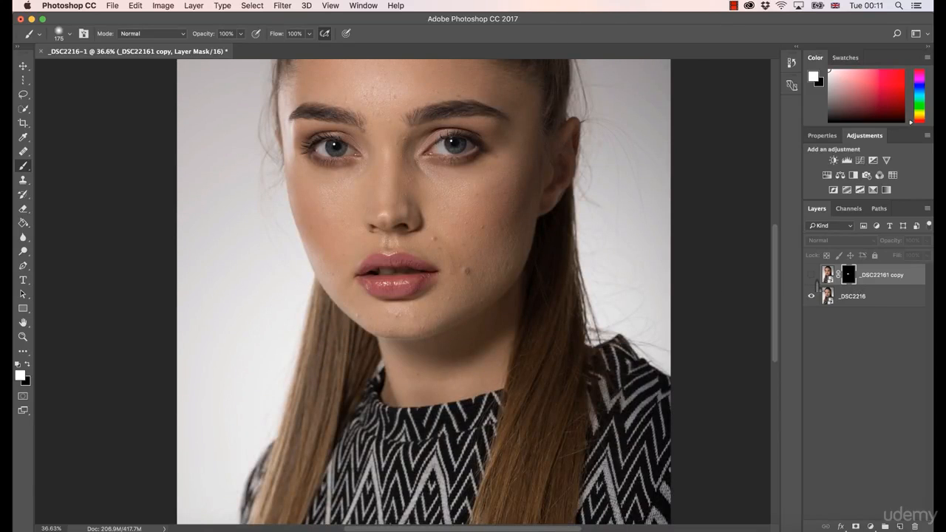
left_click(812, 276)
left_click(812, 275)
left_click(812, 275)
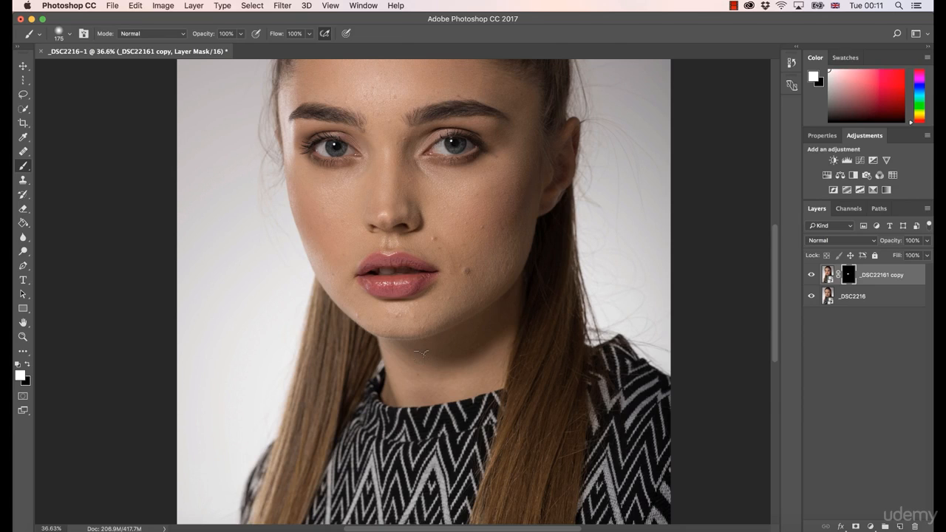
left_click(839, 301)
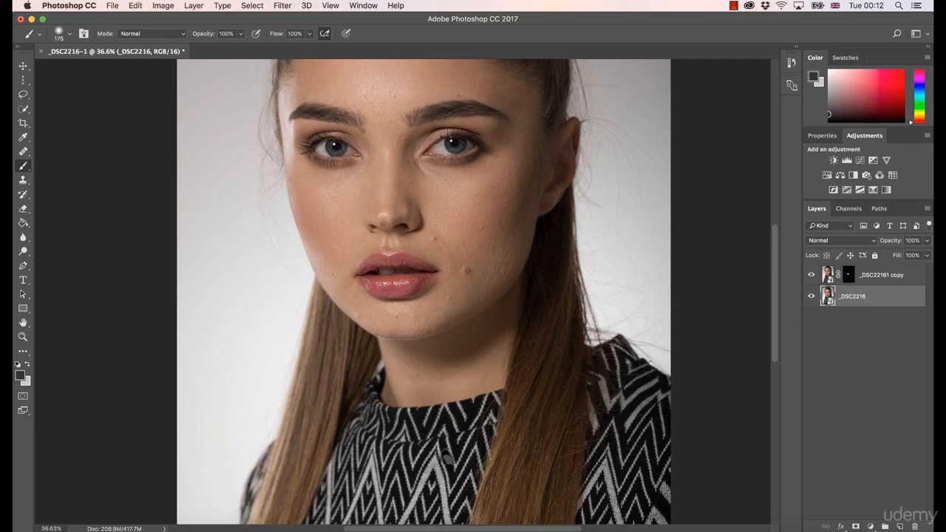
left_click(474, 163)
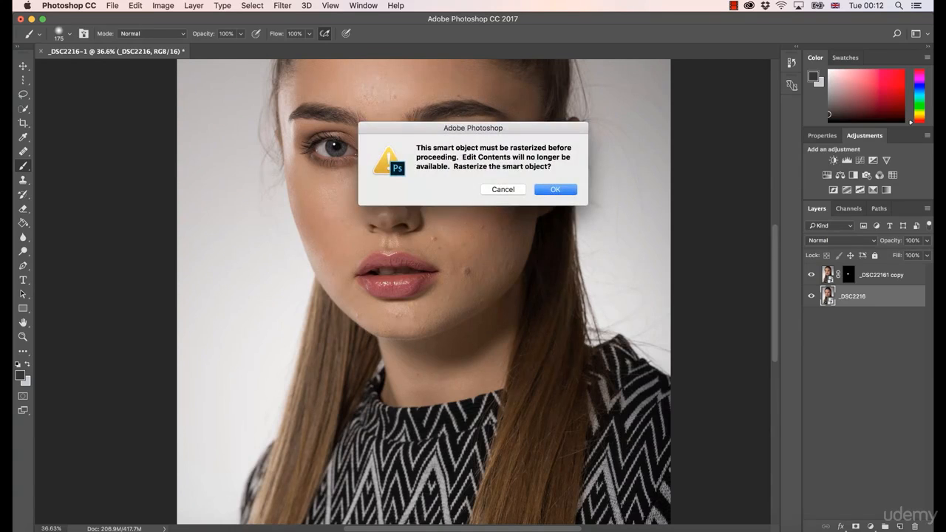
left_click(503, 189)
Step: Select the image of the masked copy layer and view the whole portrait
left_click(828, 278)
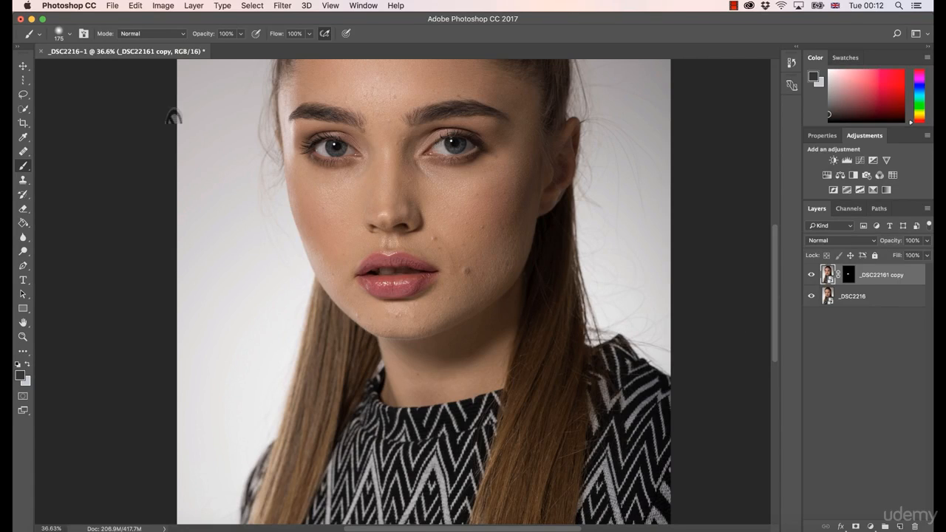
left_click(23, 66)
key("z")
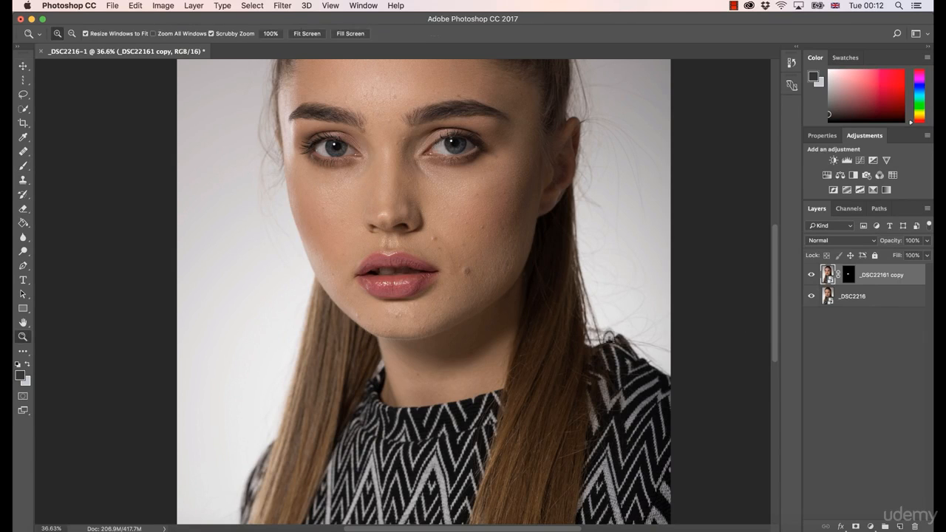
left_click_drag(611, 333, 584, 341)
key("v")
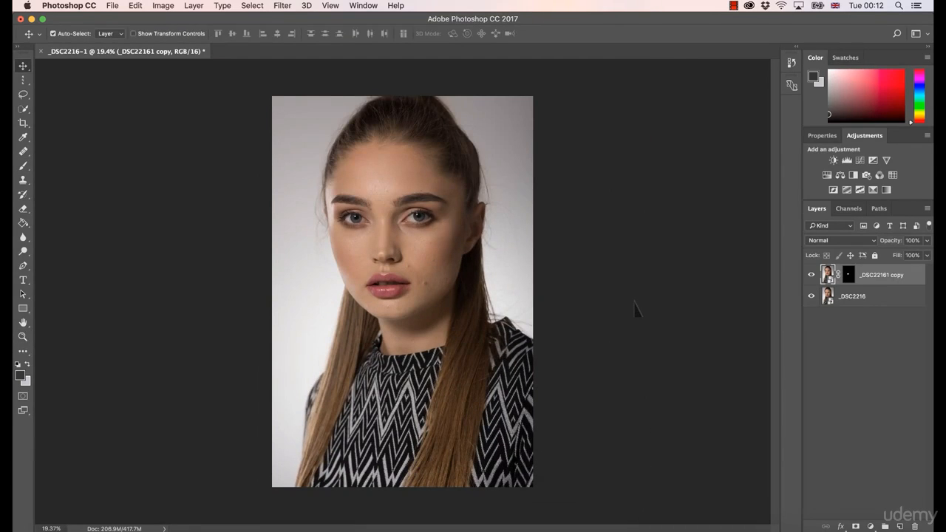